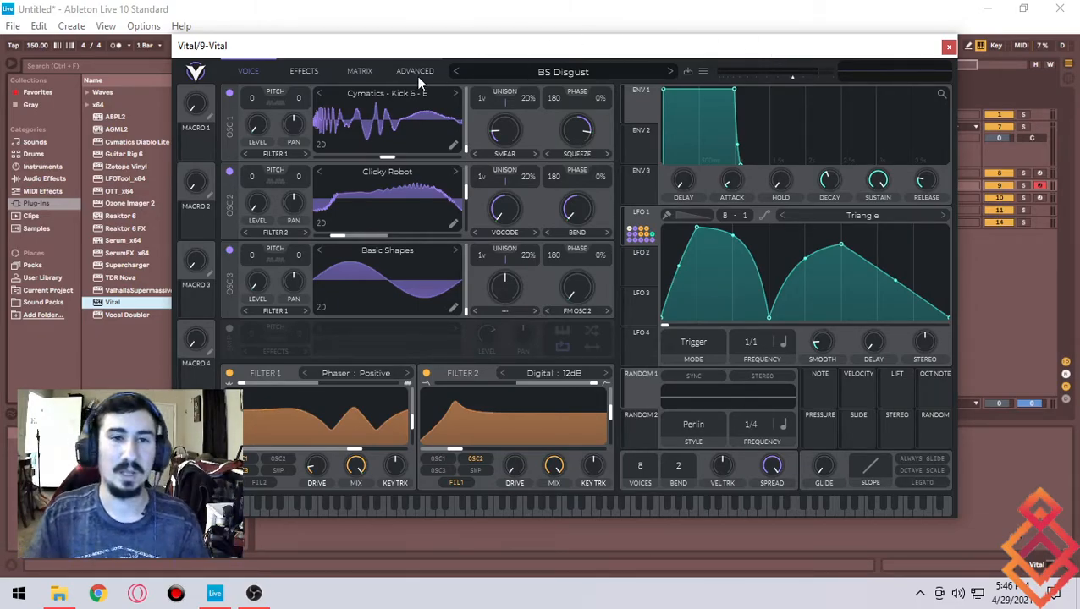
left_click_drag(694, 52, 694, 60)
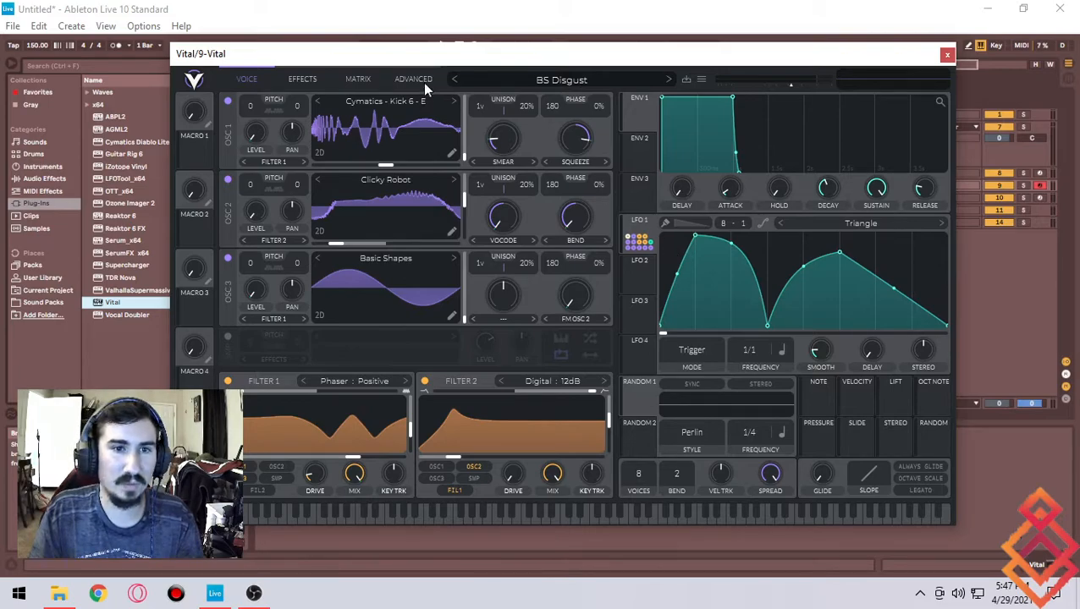
left_click_drag(406, 53, 400, 57)
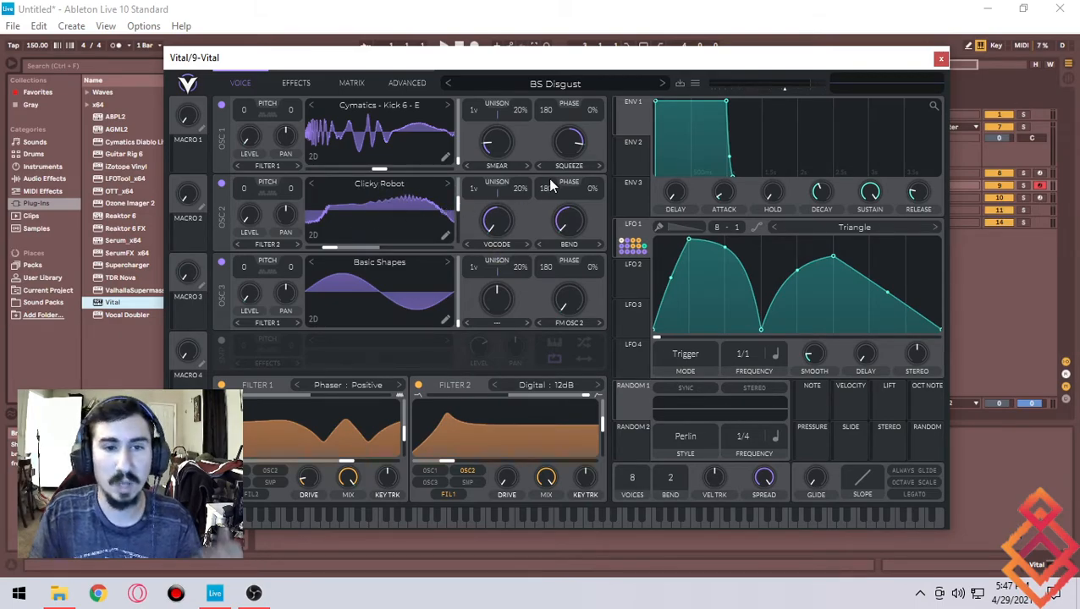
left_click_drag(530, 64, 567, 64)
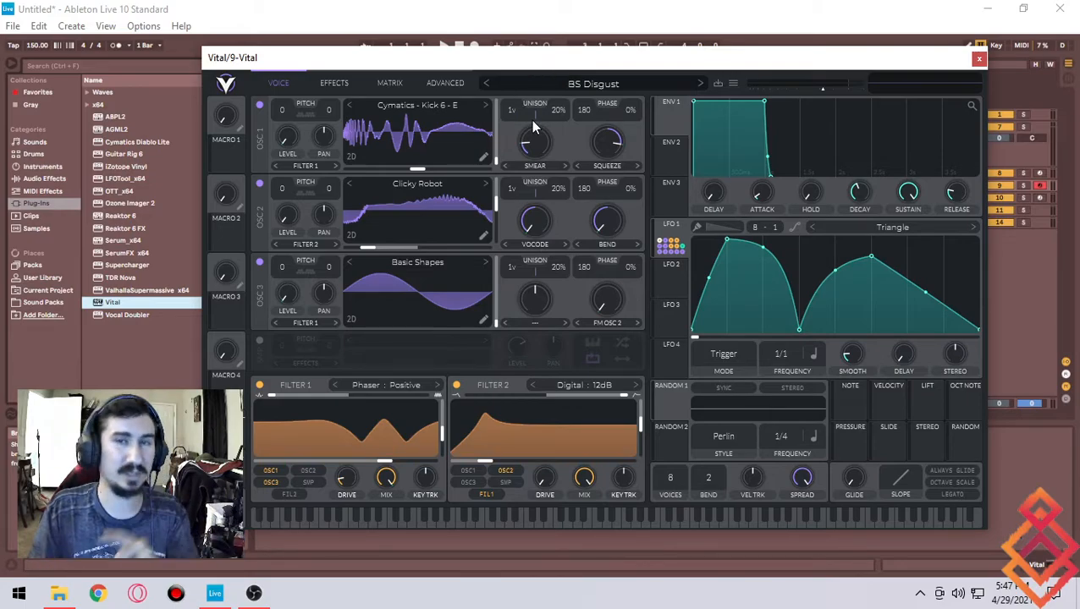
- Examine the spectral morph and phase distortion types available for oscillator 1
left_click(543, 167)
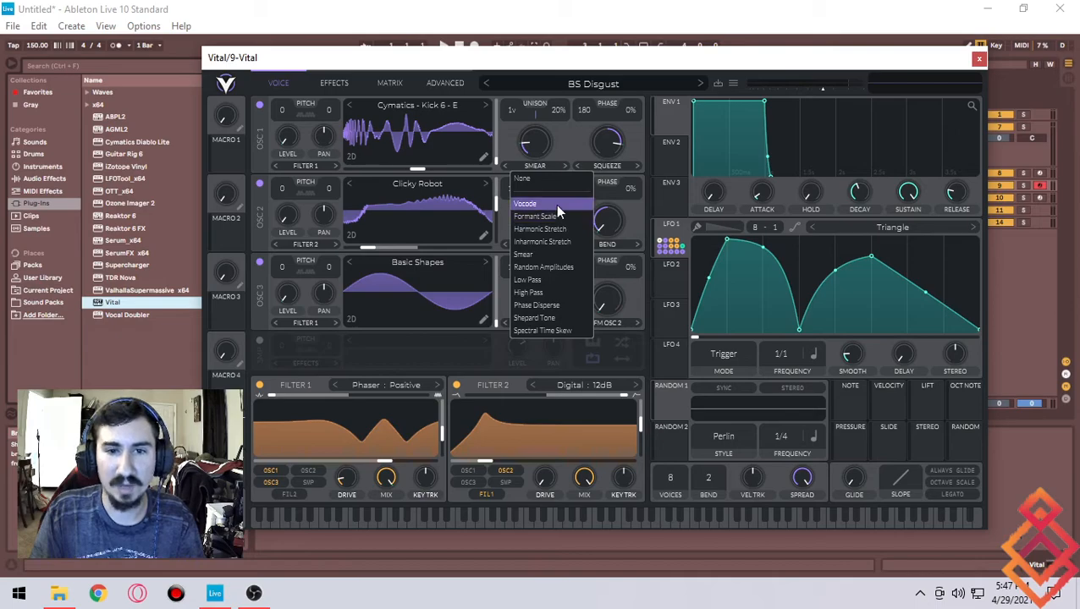
left_click(573, 138)
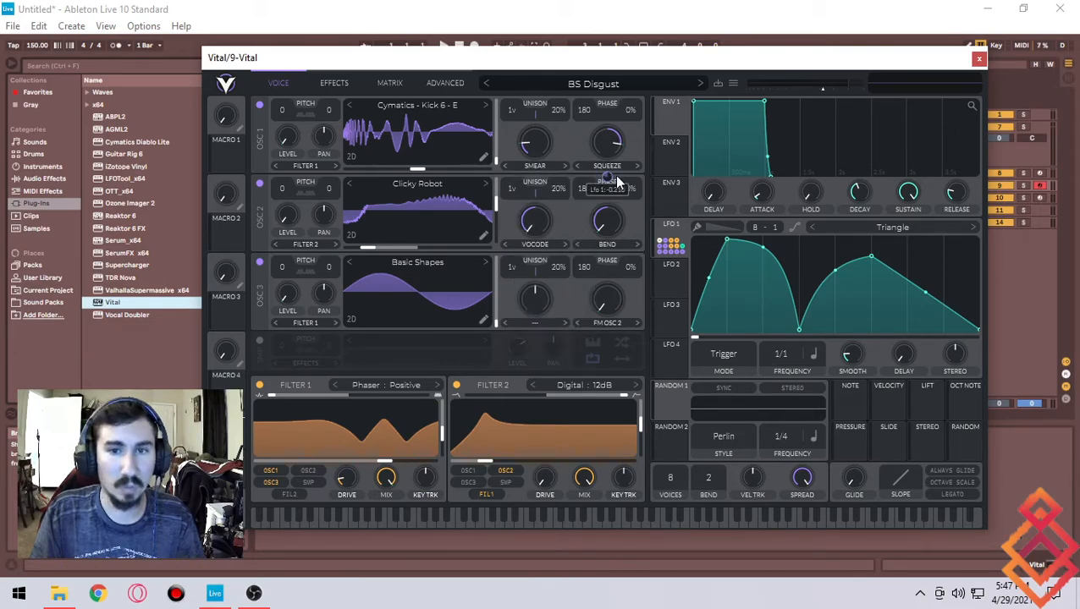
left_click(627, 171)
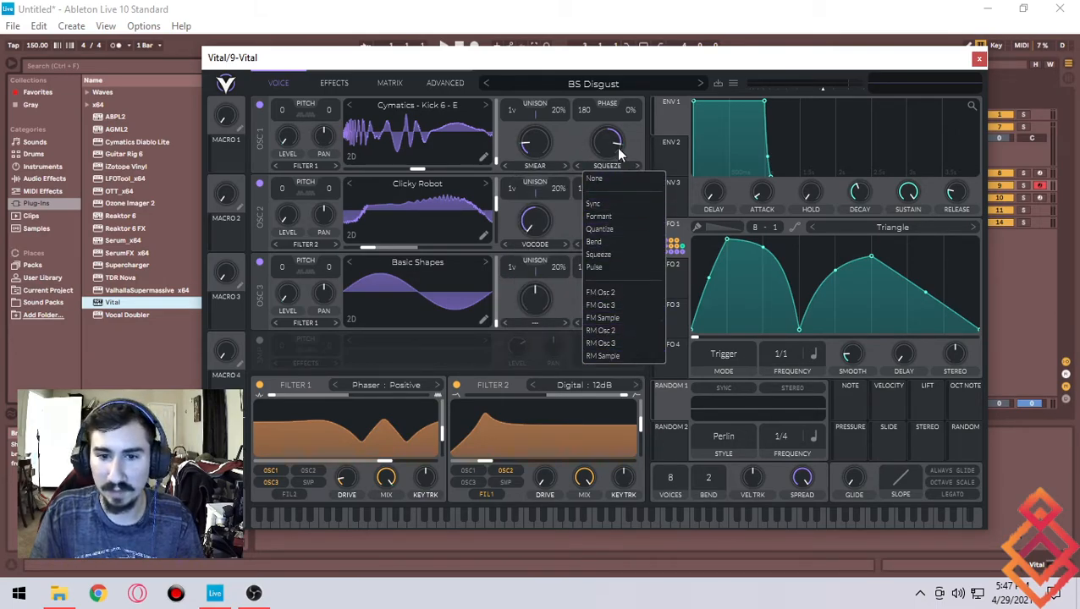
left_click(558, 134)
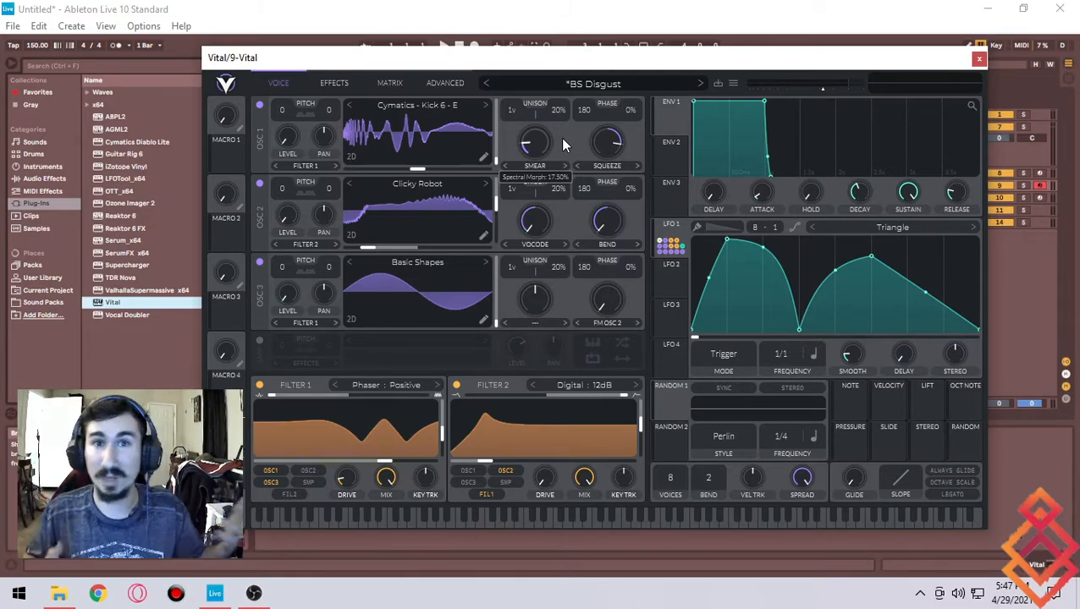
left_click(616, 165)
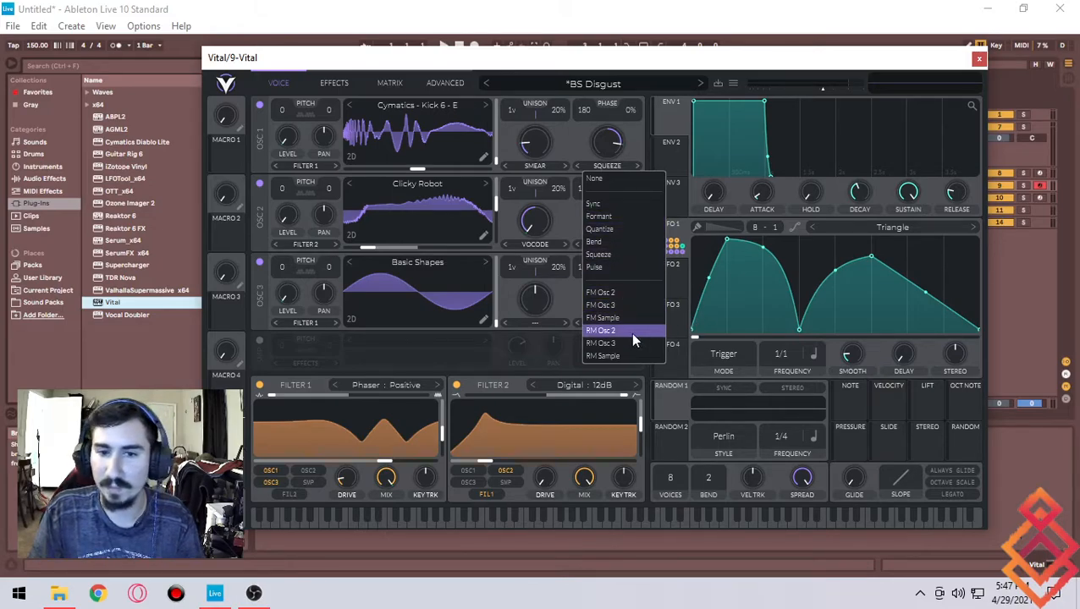
left_click(546, 171)
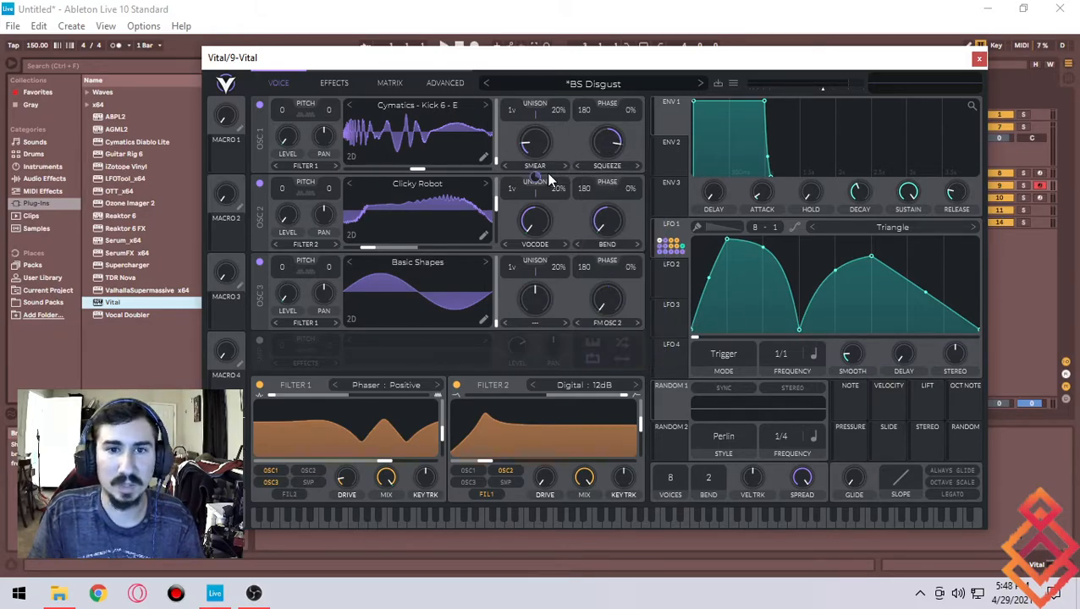
left_click(541, 168)
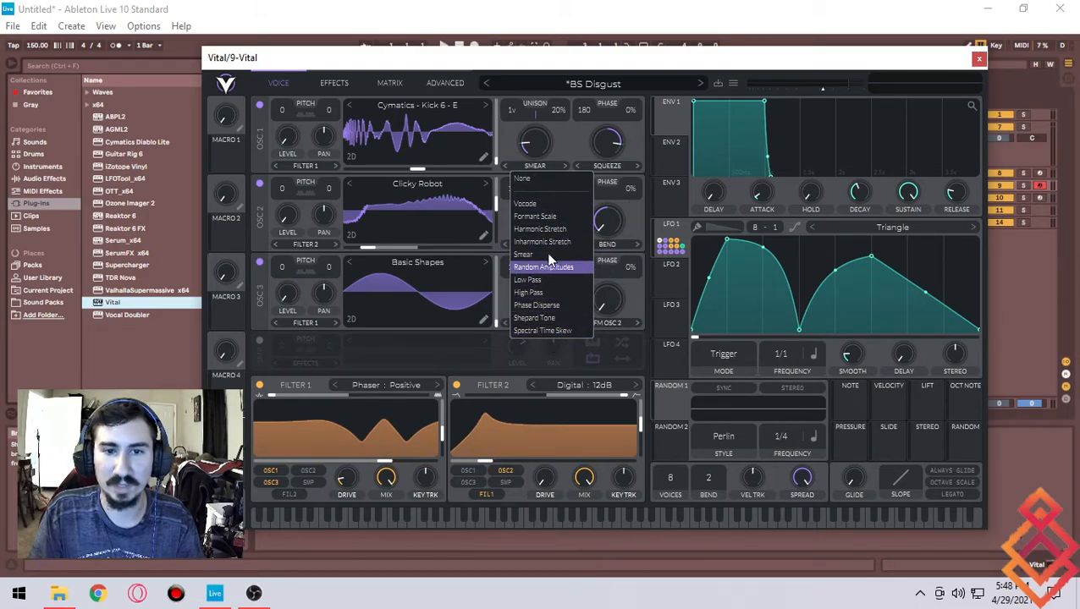
left_click(582, 143)
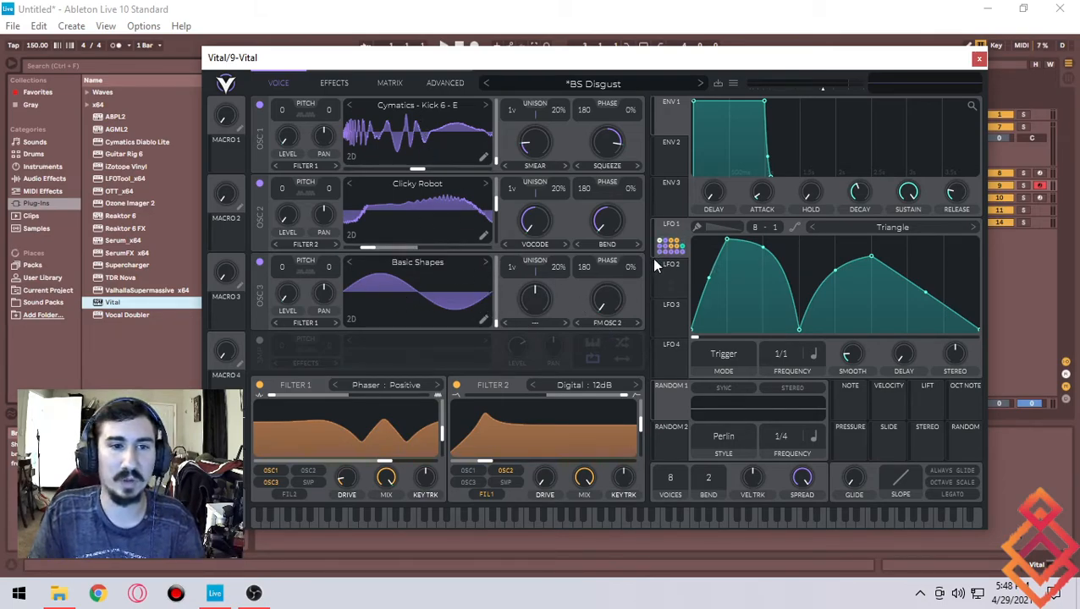
- Turn on the sampler, examine its factory sample list, and turn the sampler off again
left_click(260, 341)
left_click(260, 341)
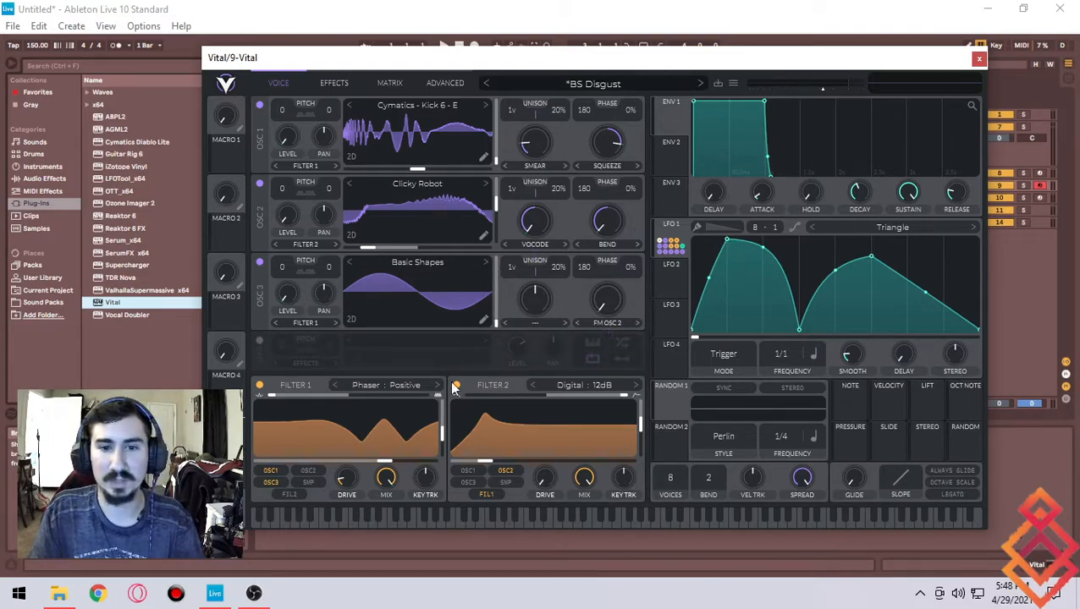
left_click(260, 342)
left_click(414, 338)
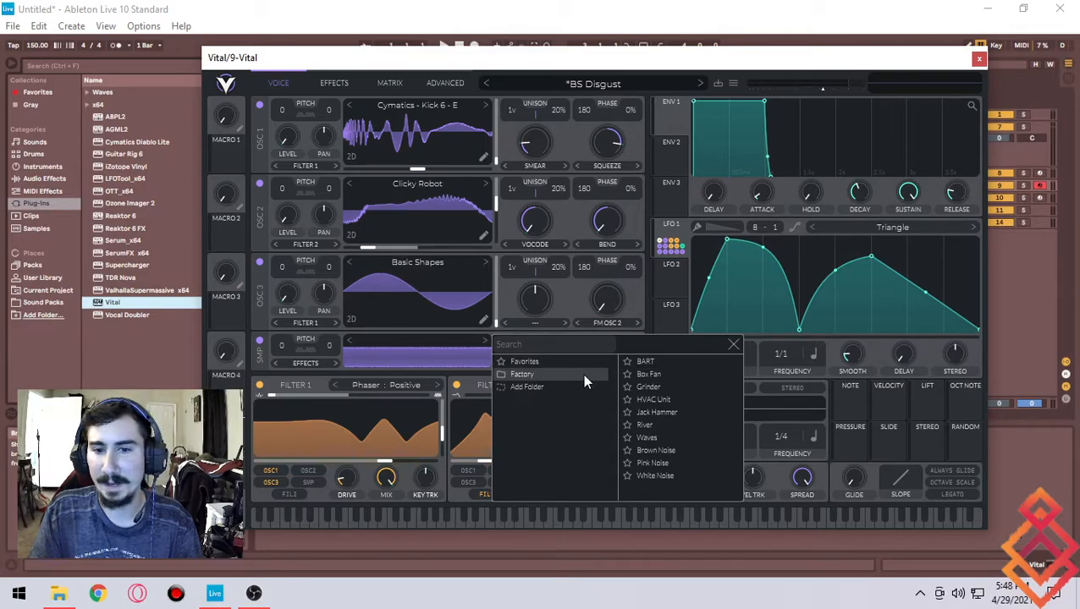
left_click(555, 363)
left_click(549, 376)
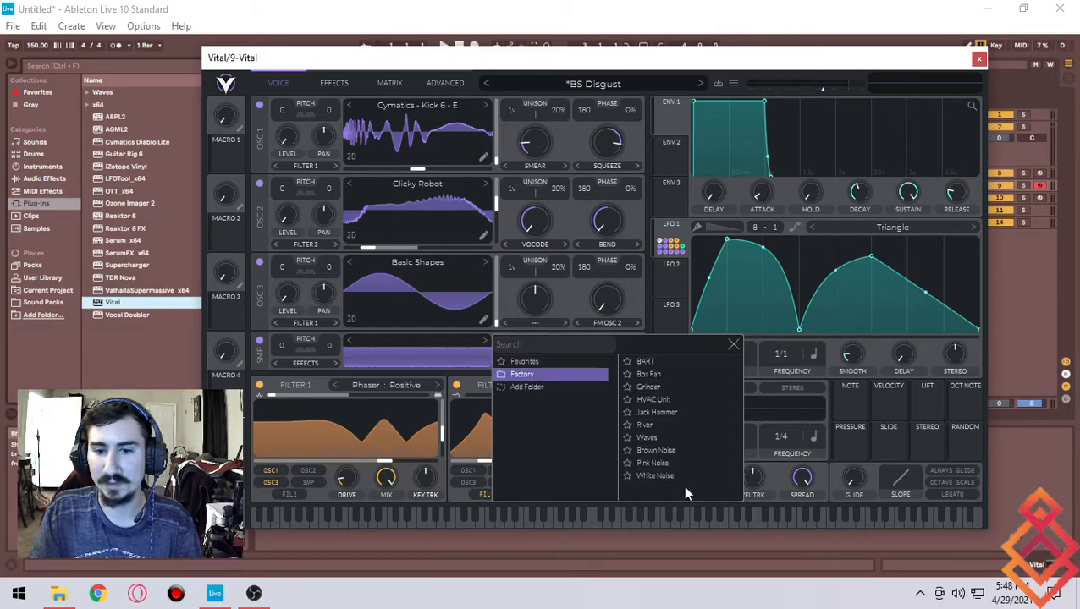
left_click(732, 347)
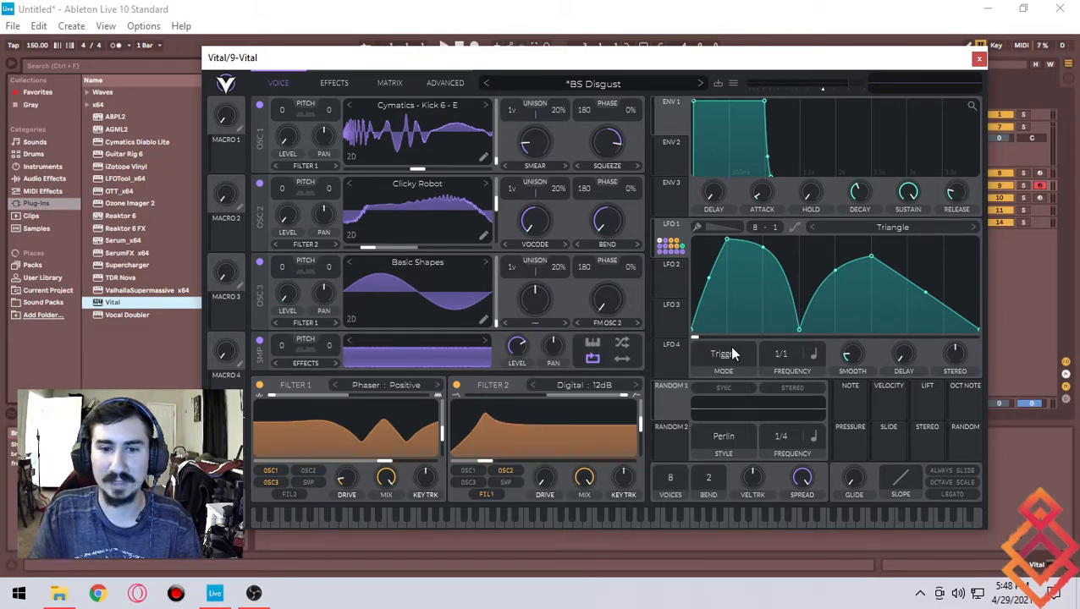
left_click(258, 339)
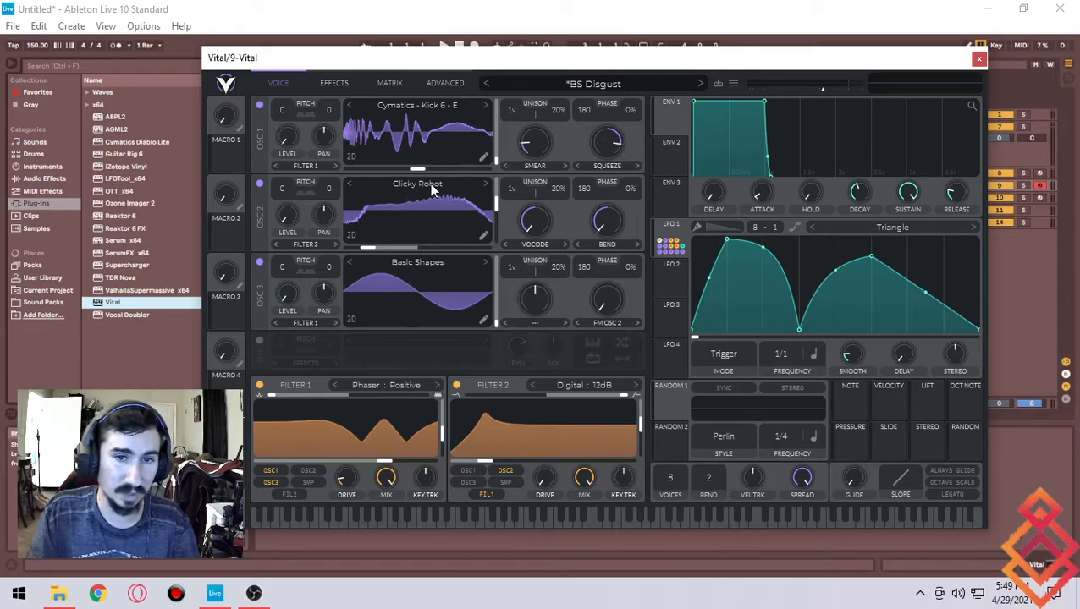
- Route oscillator 2 into Filter 1, and restore its routing to Filter 2
left_click(313, 470)
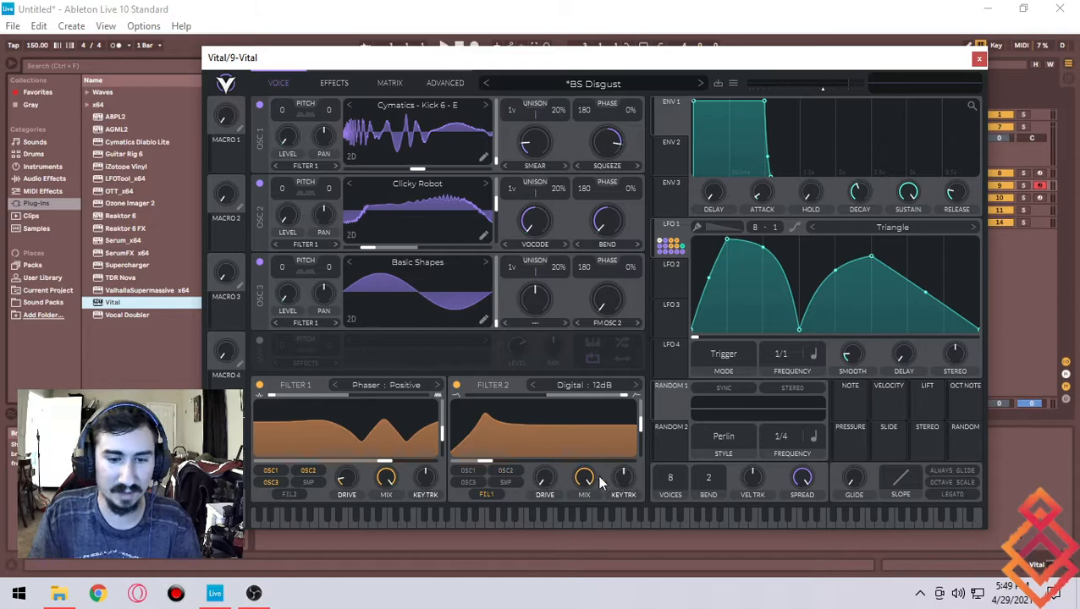
left_click(312, 470)
left_click(505, 470)
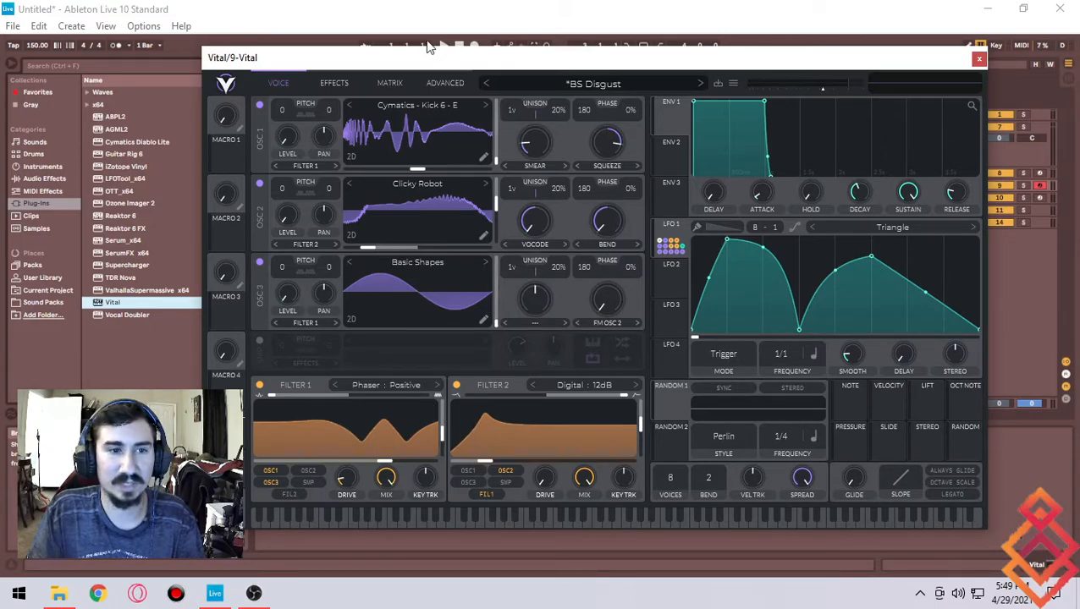
- Examine the preset's effects chain and compare it with the oscillator and filter setup
left_click(334, 83)
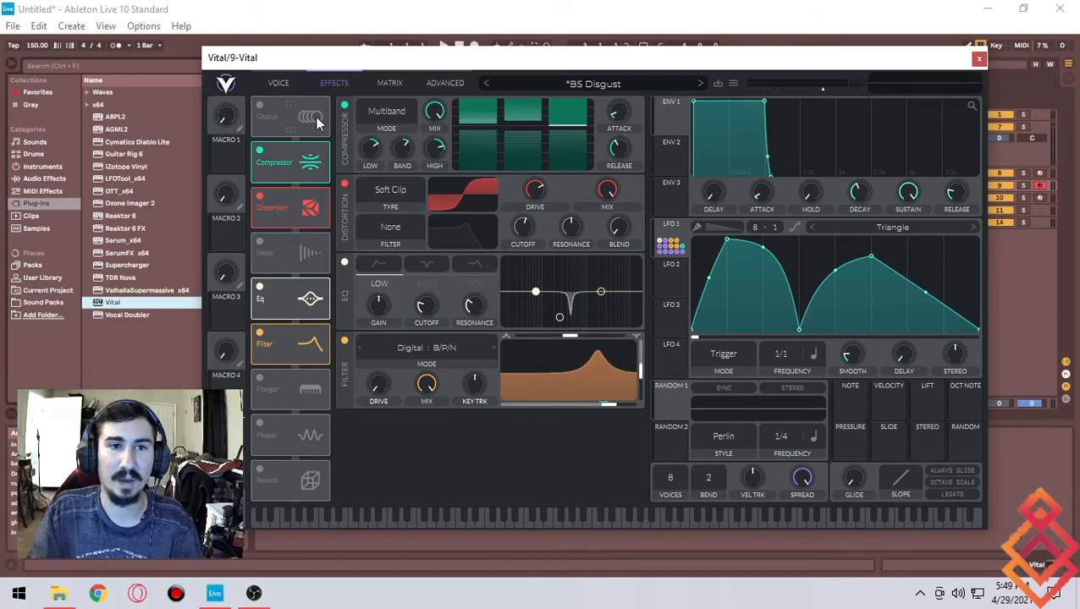
left_click(286, 83)
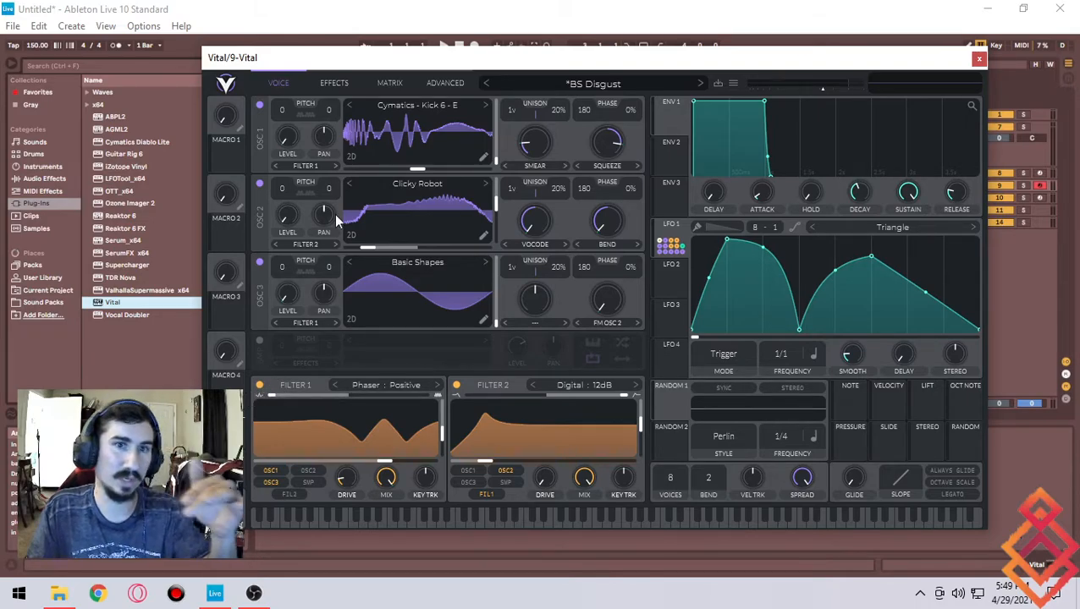
left_click(343, 82)
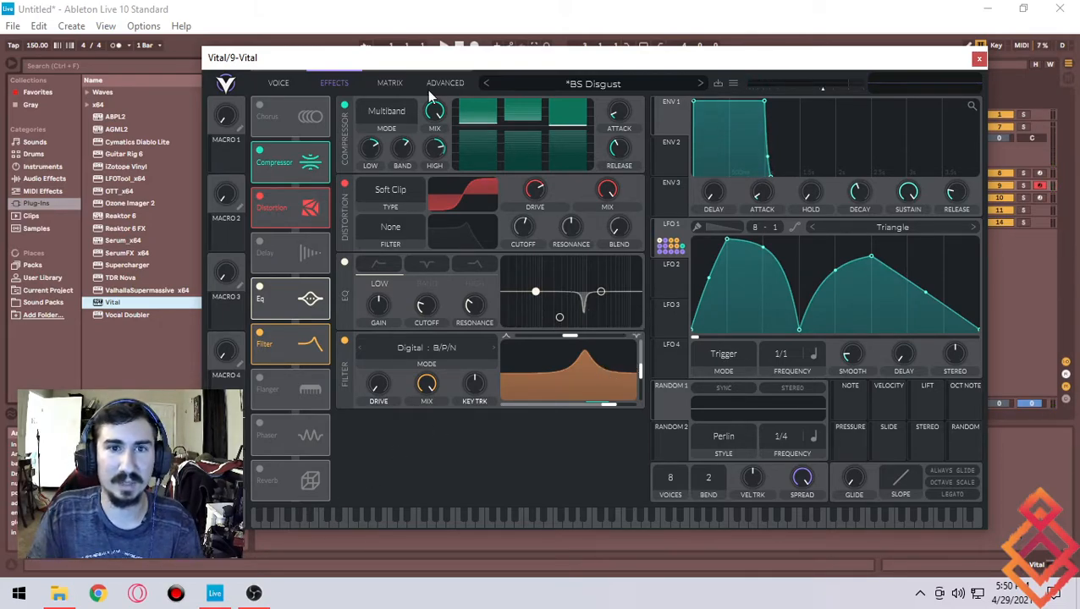
left_click_drag(452, 65, 426, 60)
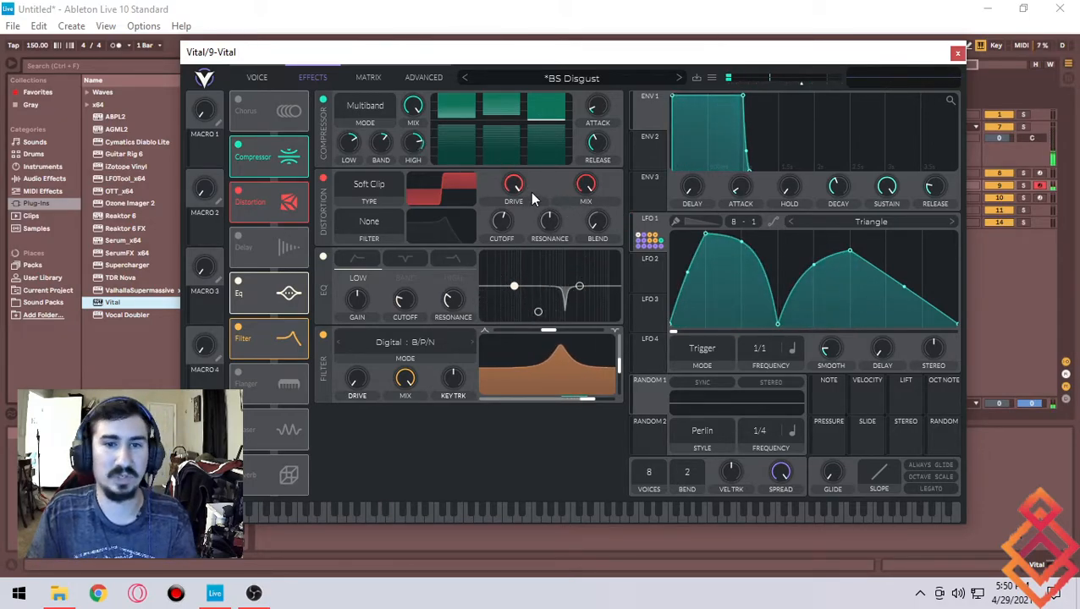
- Lower the Soft Clip distortion's drive and disconnect the drive from the pitch wheel
left_click_drag(532, 198, 520, 246)
left_click_drag(519, 193, 519, 182)
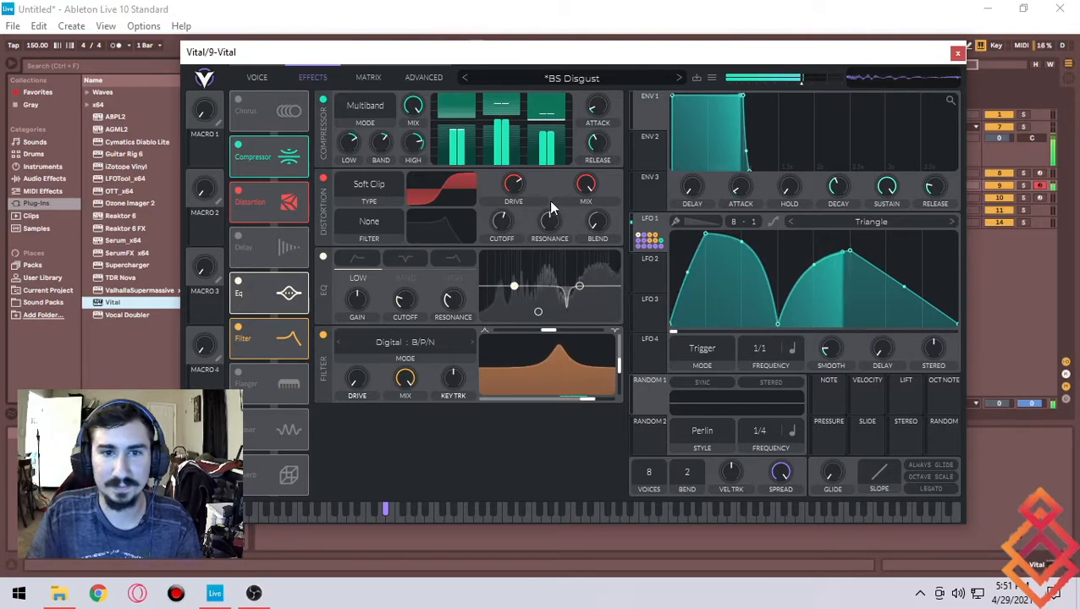
mouse_move(266, 201)
left_mouse_down()
mouse_move(262, 161)
mouse_move(272, 199)
left_mouse_up()
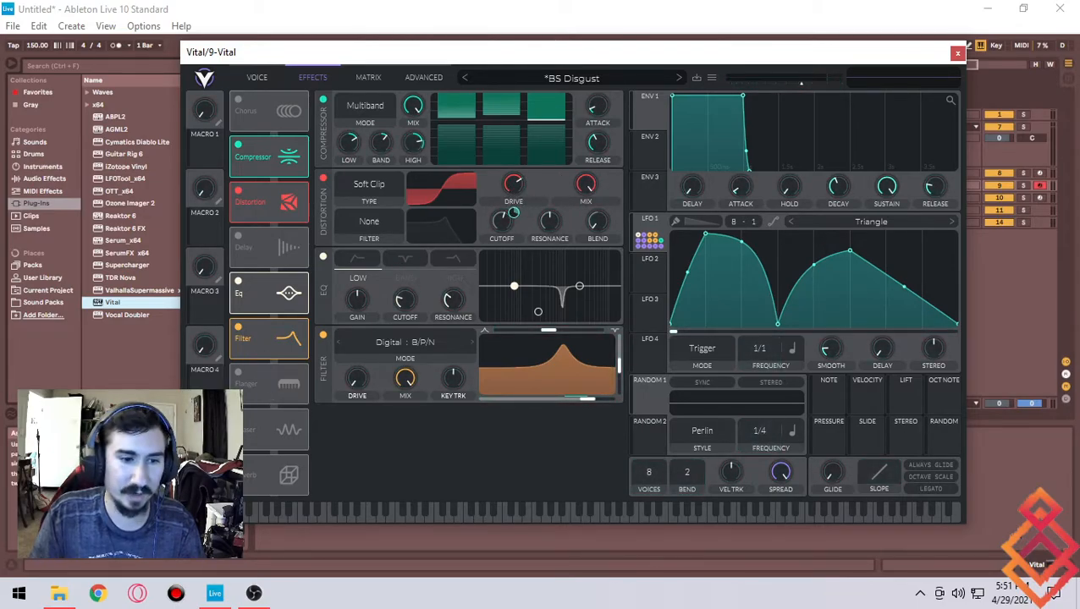
key("y")
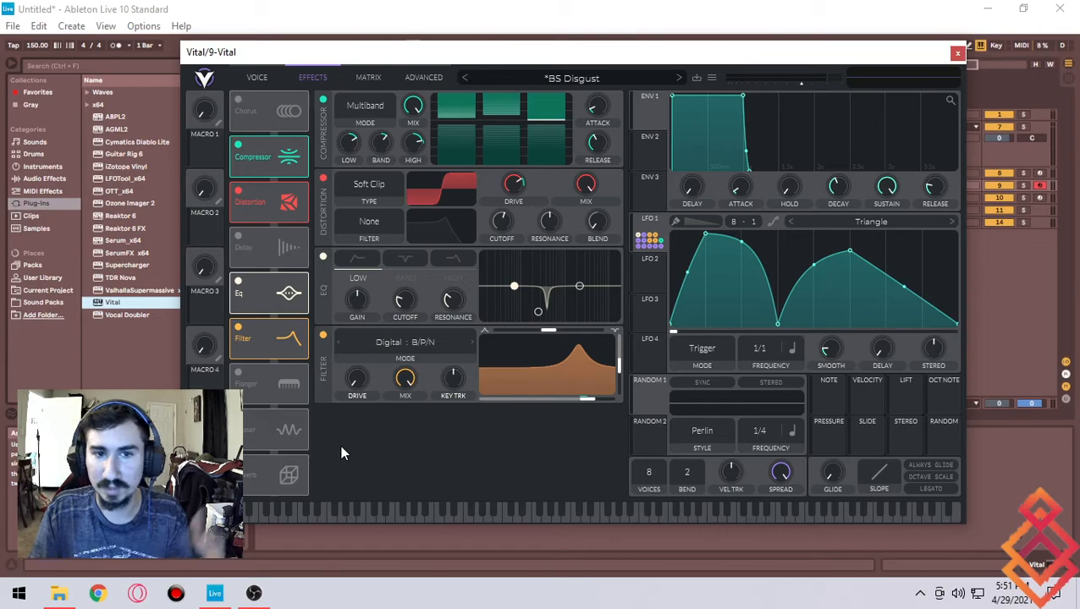
right_click(514, 184)
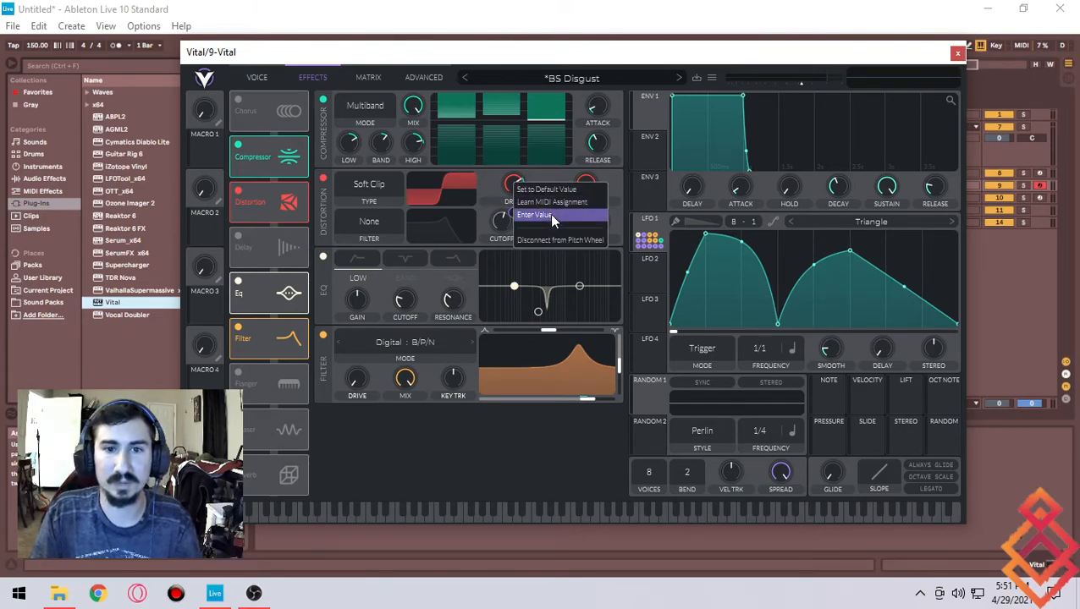
left_click(554, 239)
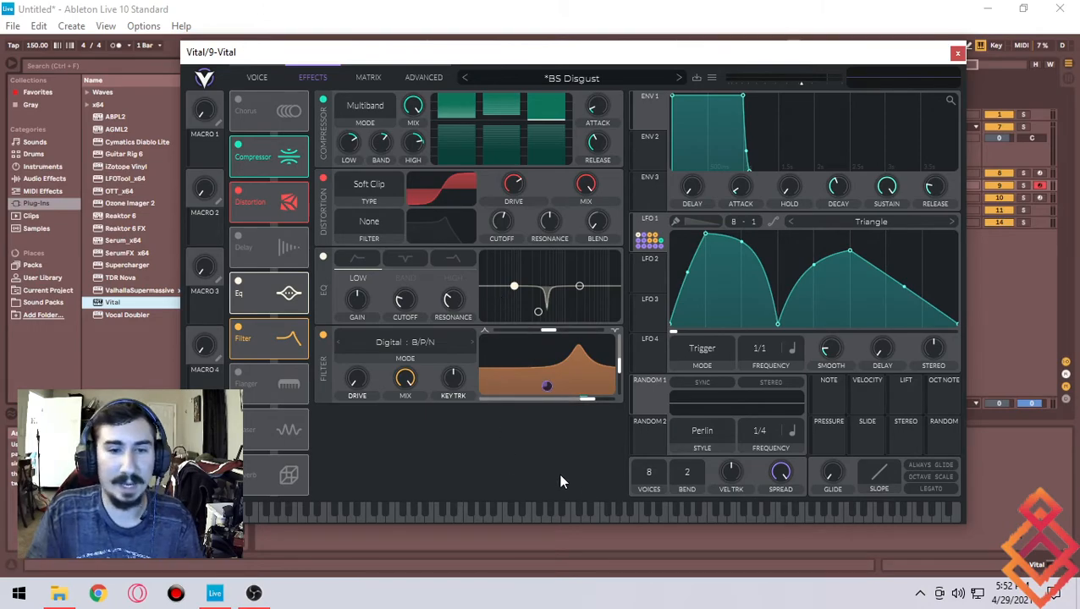
- Examine the saving, copying and resynthesis options for oscillator 1's wavetable
left_click(256, 77)
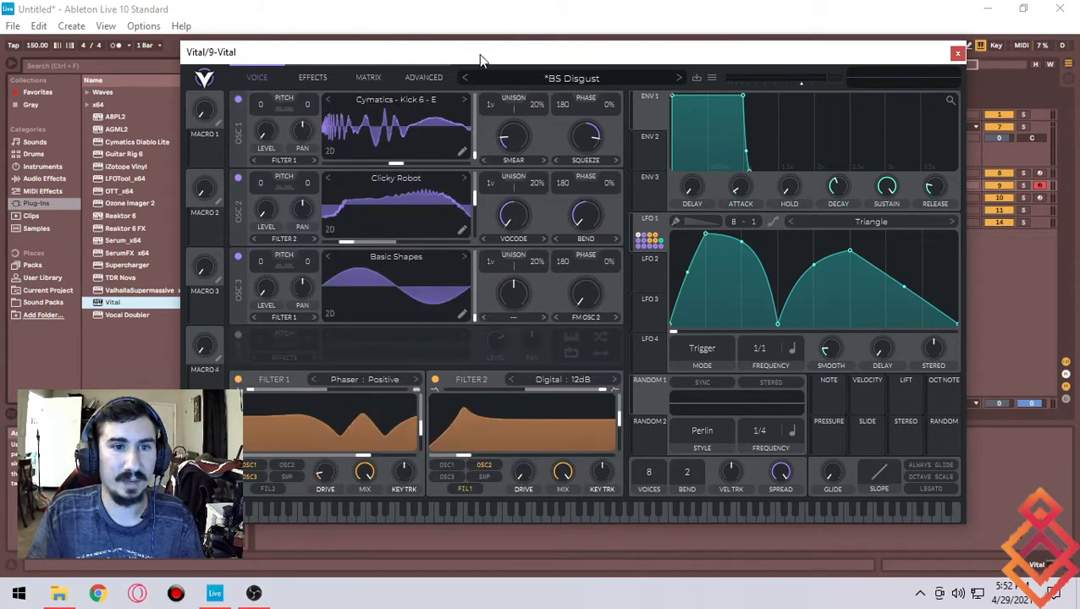
left_click_drag(506, 59, 515, 56)
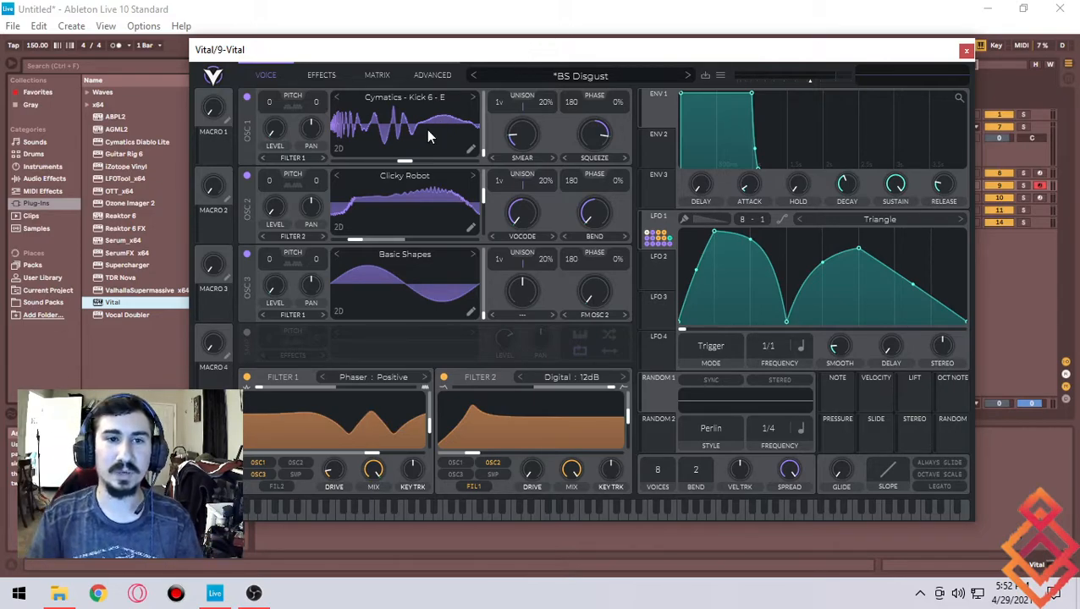
right_click(402, 123)
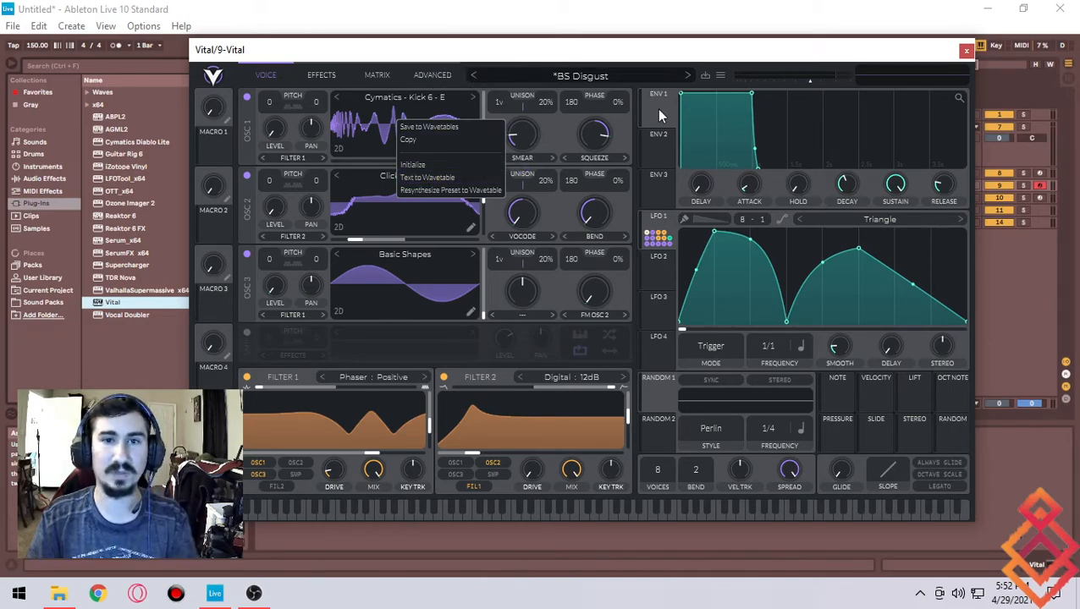
left_click(733, 88)
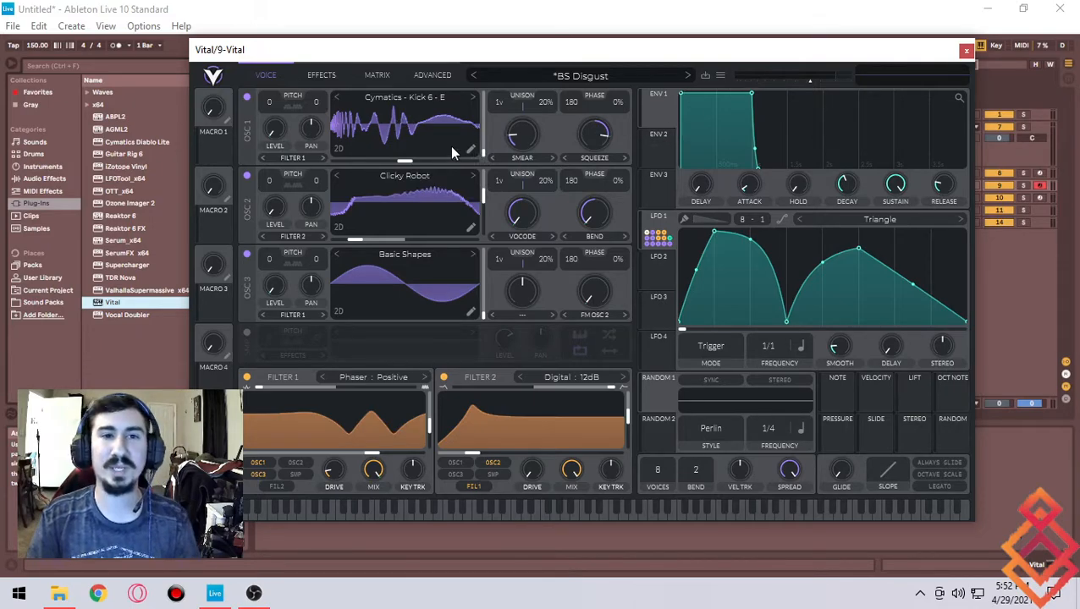
right_click(420, 127)
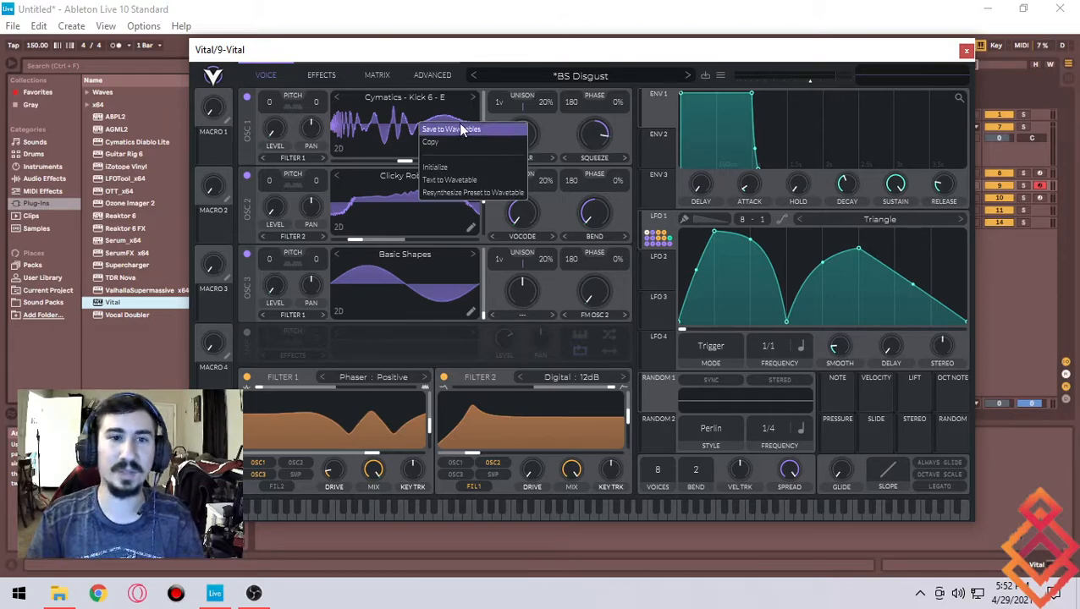
left_click(398, 136)
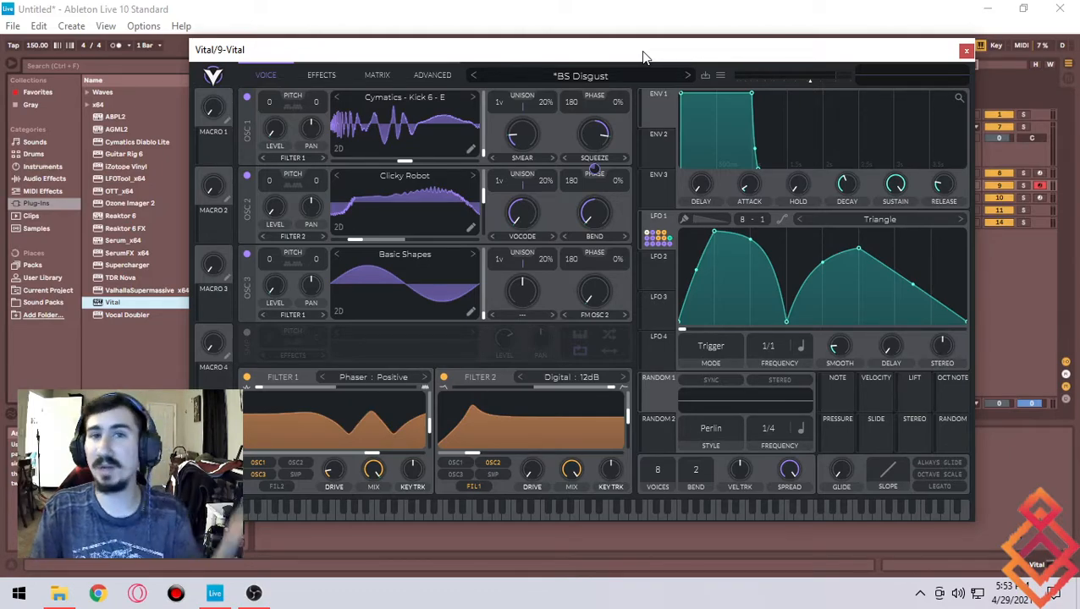
left_click_drag(643, 57, 624, 45)
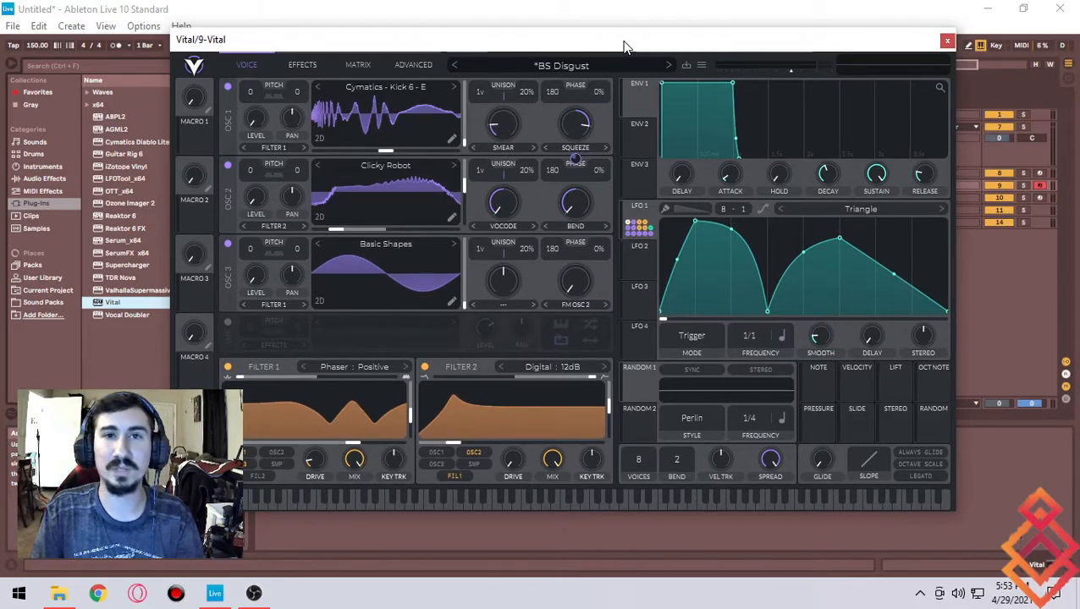